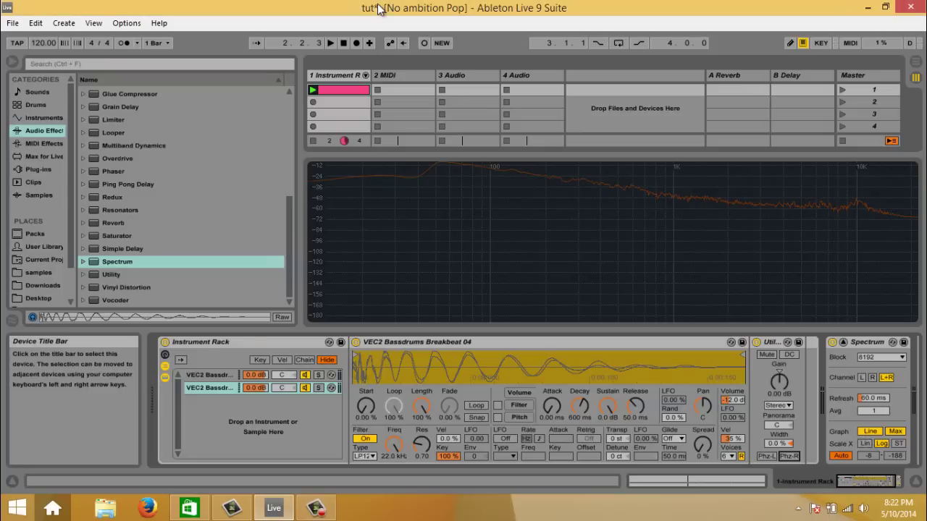
Dock Spectrum back in the device chain and swap the Simpler's kick to VEC2 Breakbeat 05
{"action": "left_click", "coordinate": [844, 342]}
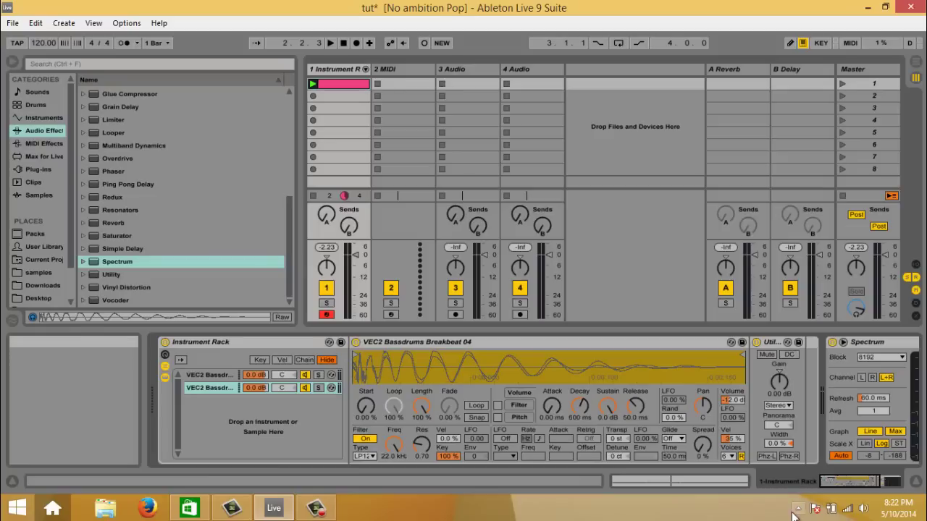
{"action": "left_click", "coordinate": [208, 375]}
{"action": "left_click", "coordinate": [47, 271]}
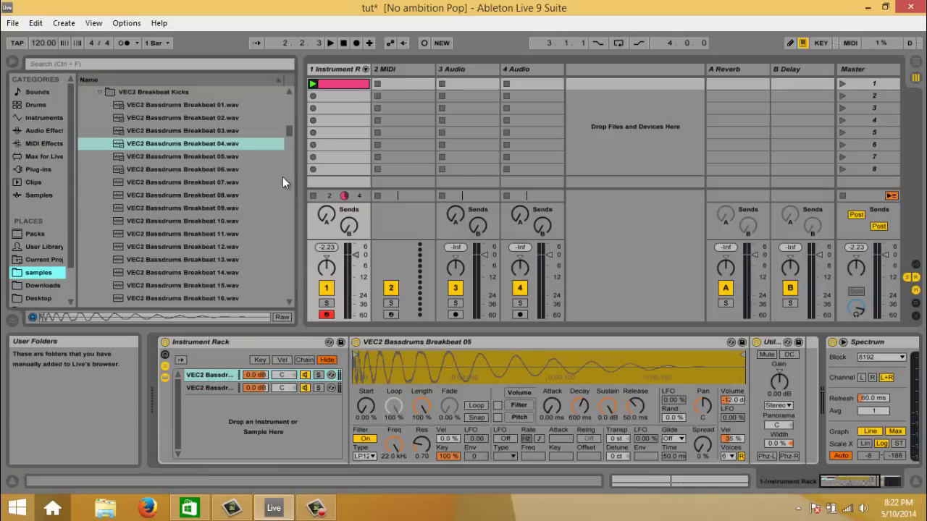
{"action": "left_click", "coordinate": [213, 143]}
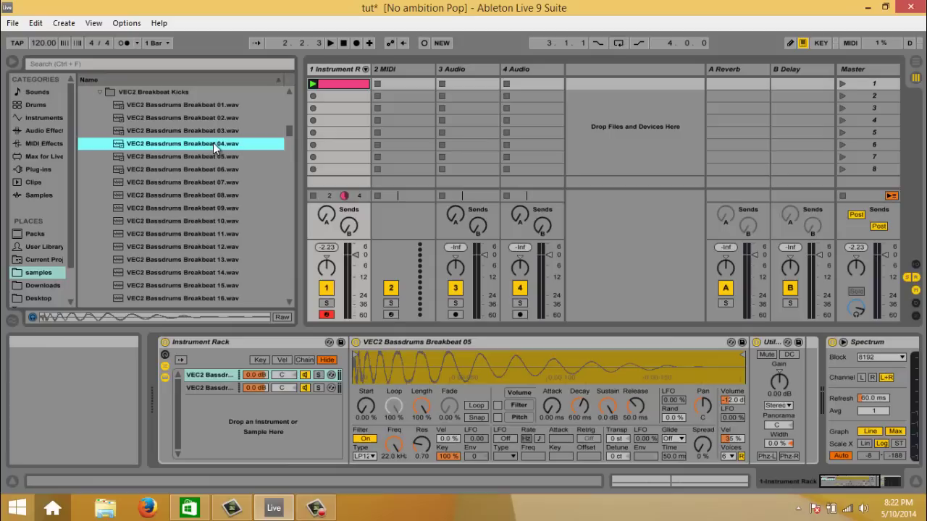
{"action": "left_click", "coordinate": [214, 156]}
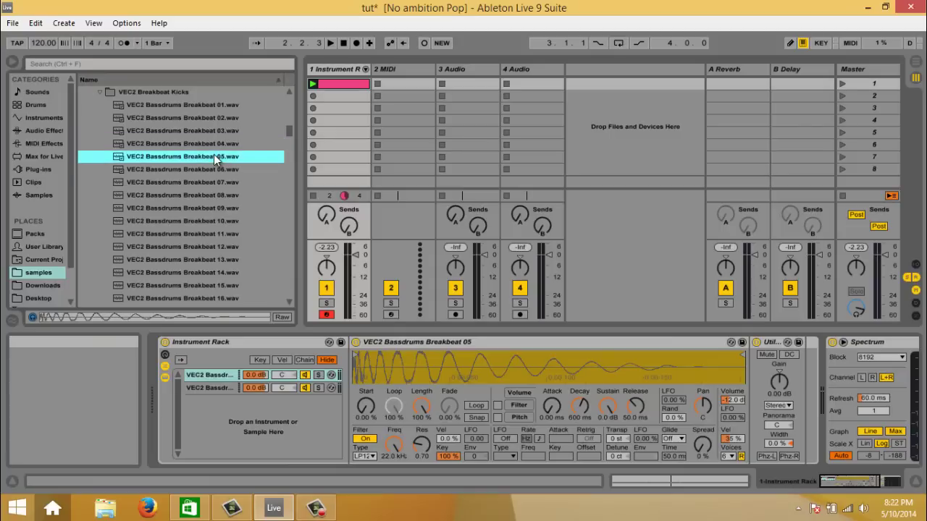
{"action": "left_click", "coordinate": [256, 343]}
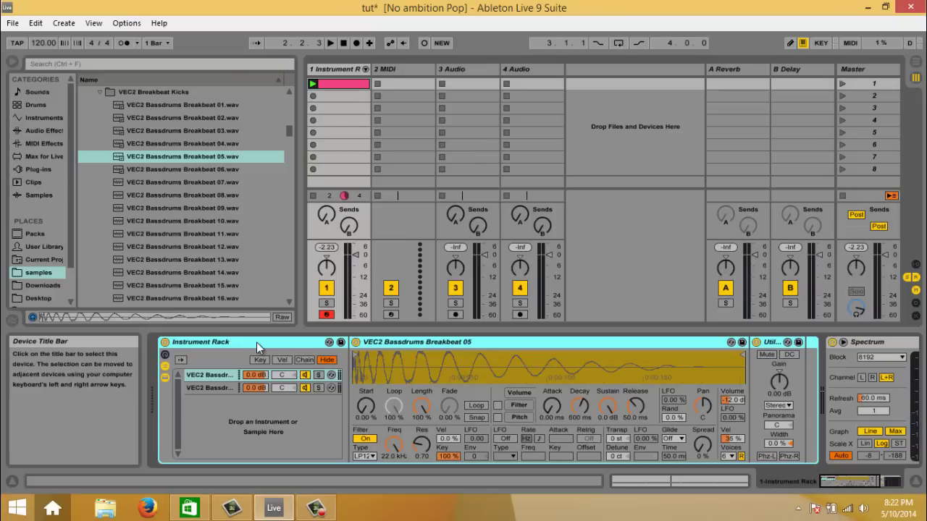
Delete the old rack and load Breakbeat 05.wav onto Track 1 ahead of Spectrum
{"action": "key", "text": "Delete"}
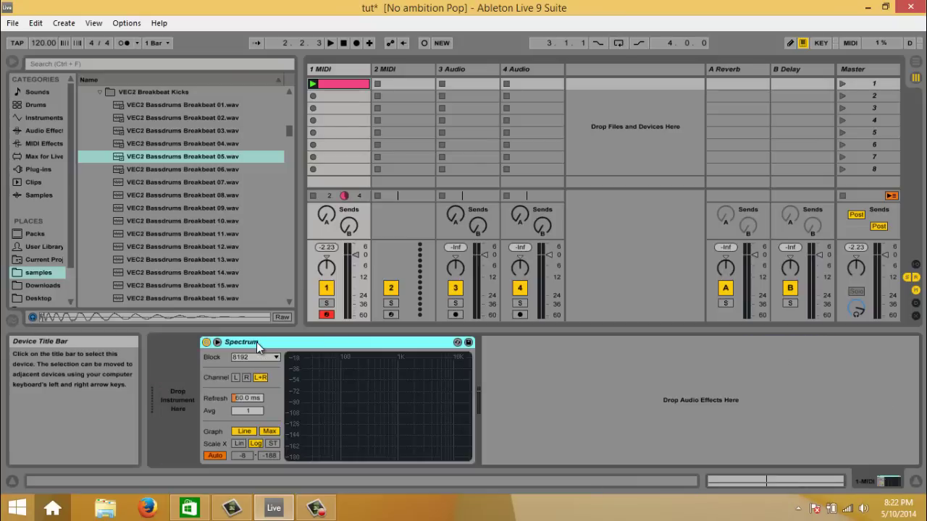
{"action": "left_click", "coordinate": [202, 160]}
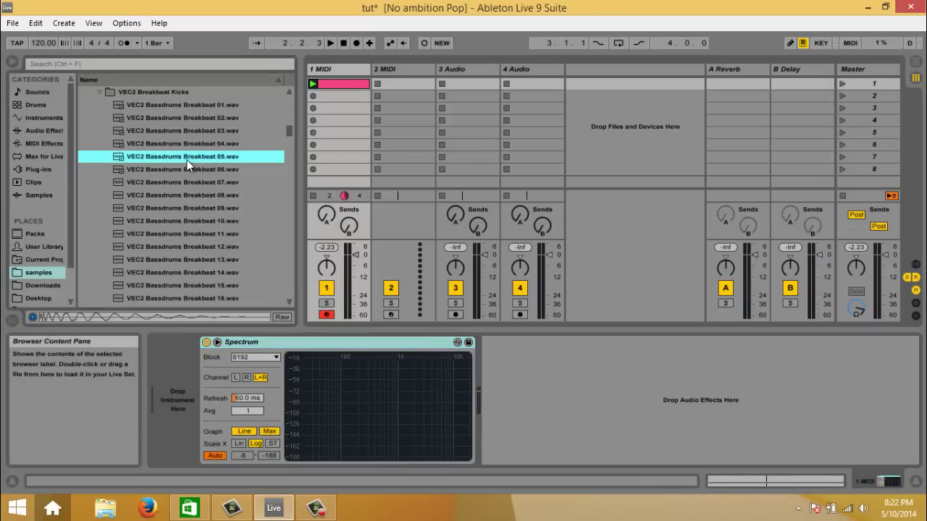
{"action": "left_click_drag", "start_coordinate": [191, 160], "coordinate": [184, 415]}
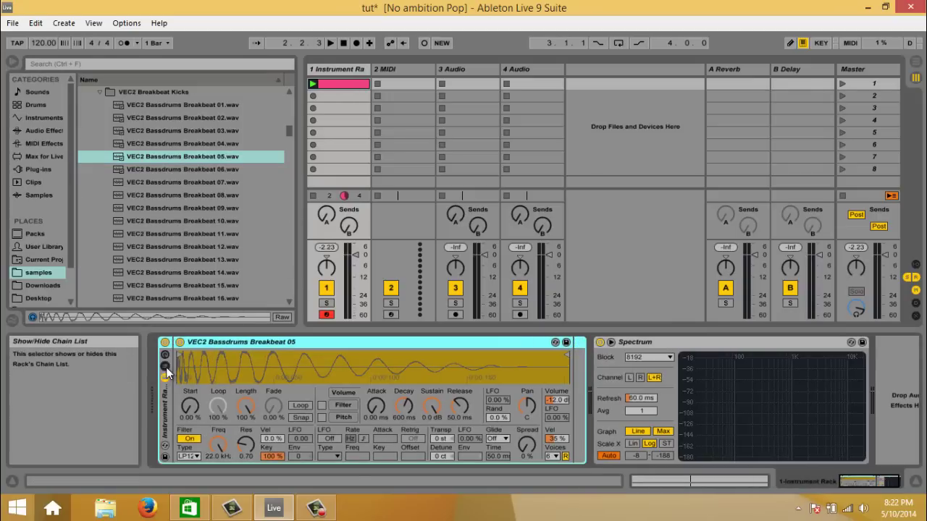
Drop Breakbeat 04.wav into the rack's chain list as a second kick chain
{"action": "left_click", "coordinate": [165, 367]}
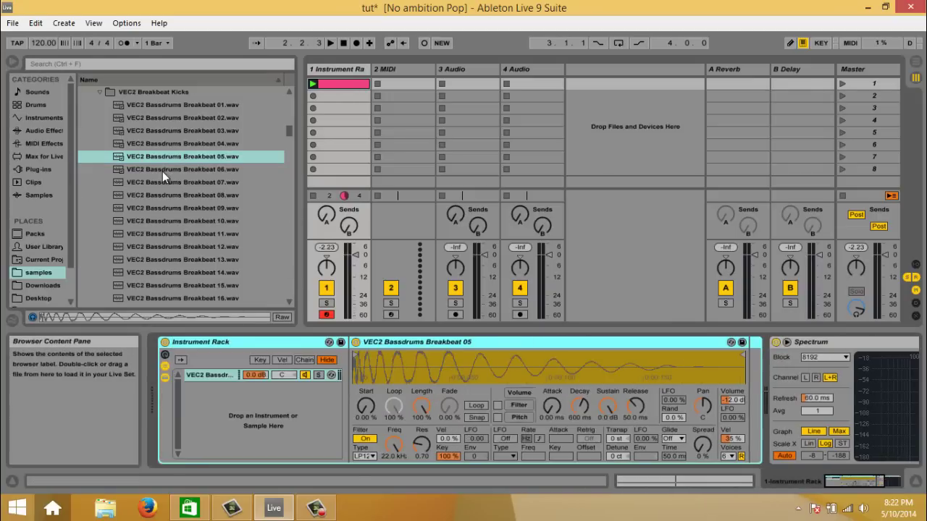
{"action": "left_click", "coordinate": [205, 145]}
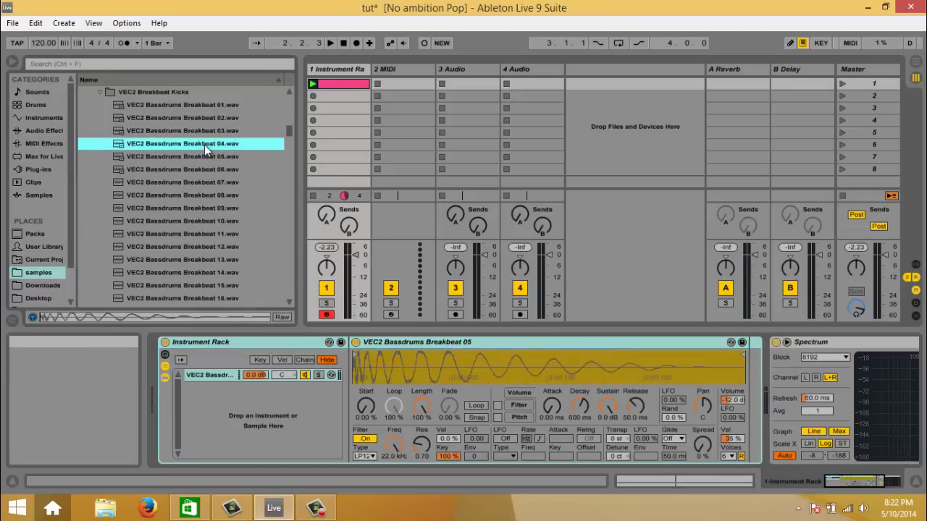
{"action": "left_click_drag", "start_coordinate": [190, 147], "coordinate": [234, 415]}
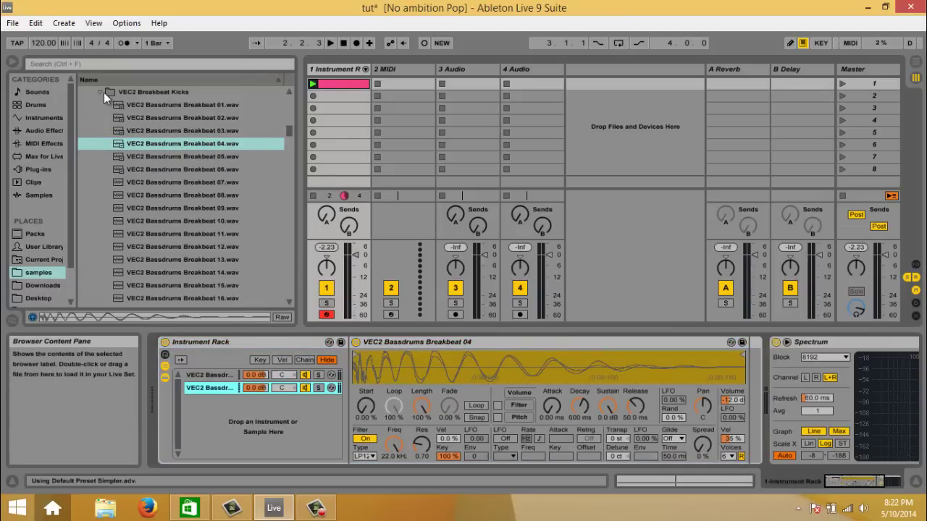
{"action": "left_click", "coordinate": [43, 130]}
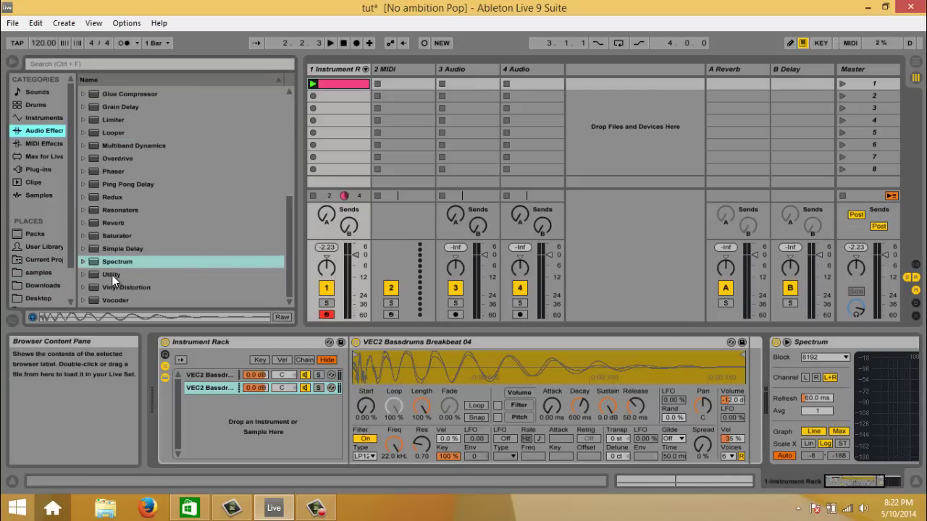
Add a Utility device to both the Breakbeat 04 and Breakbeat 05 chains
{"action": "left_click_drag", "start_coordinate": [112, 276], "coordinate": [213, 387]}
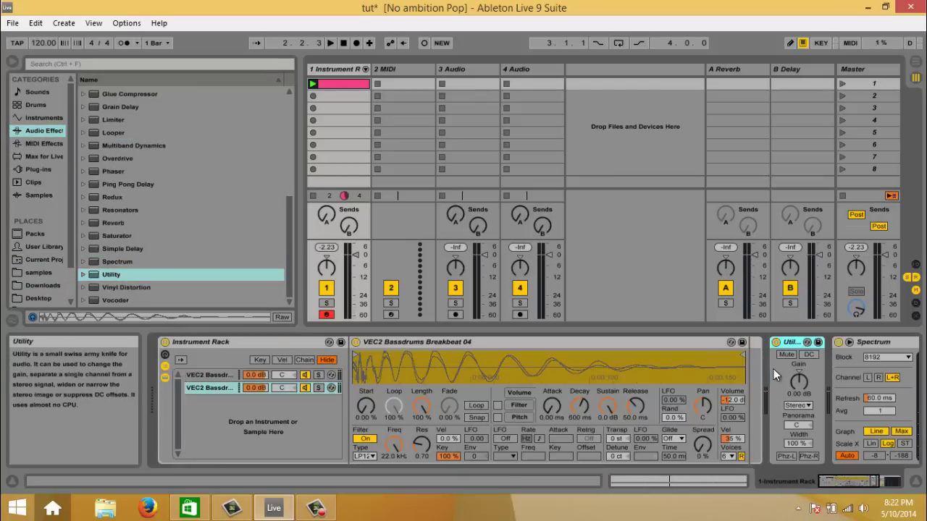
{"action": "left_click_drag", "start_coordinate": [793, 343], "coordinate": [750, 367]}
{"action": "left_click", "coordinate": [207, 375]}
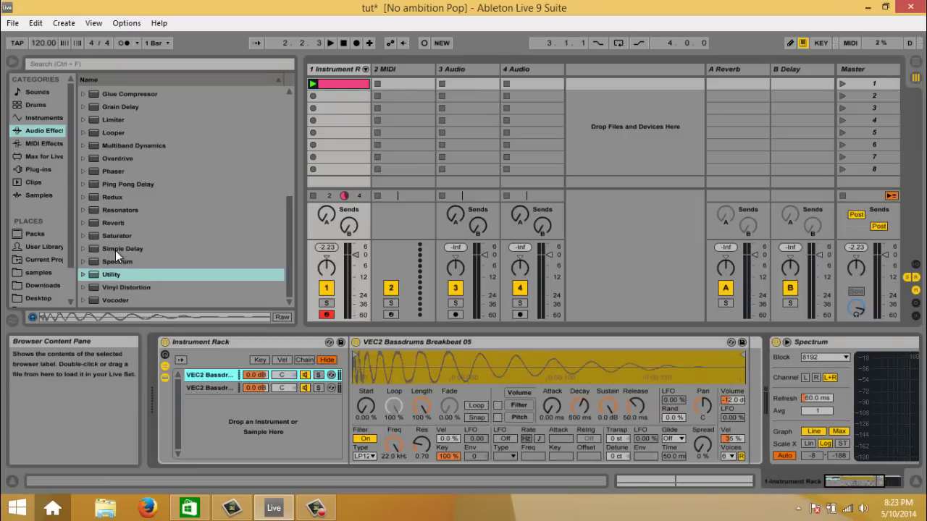
{"action": "left_click_drag", "start_coordinate": [113, 273], "coordinate": [747, 383]}
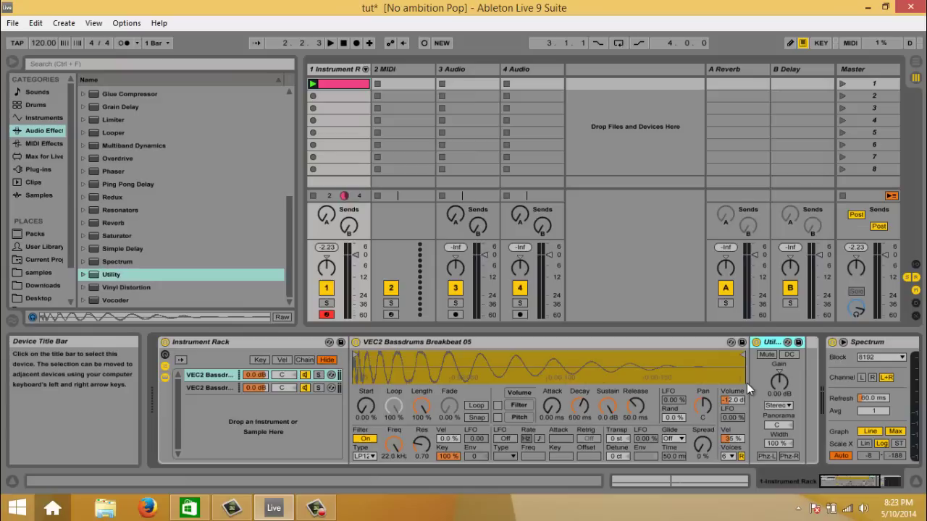
Set each chain's Utility Width to 0.0 %, soloing each chain in turn
{"action": "left_click", "coordinate": [215, 387]}
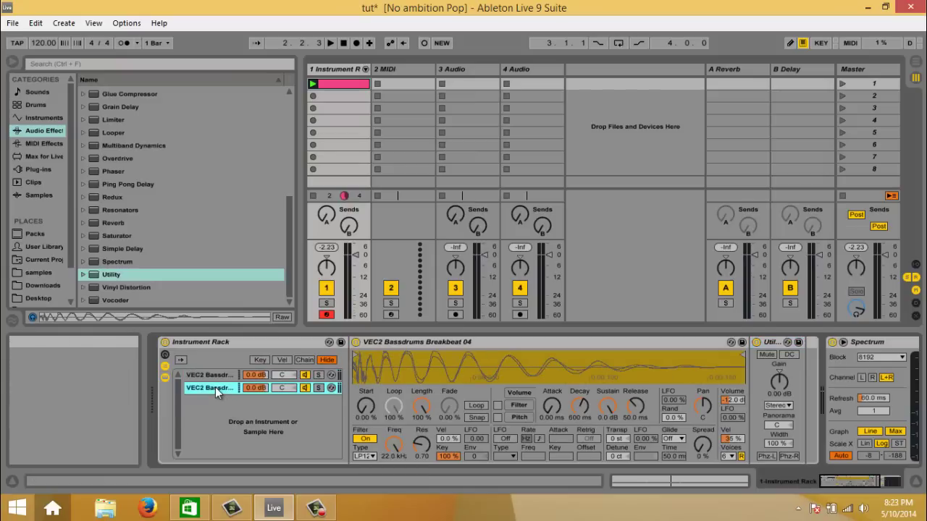
{"action": "left_click", "coordinate": [215, 376]}
{"action": "left_click", "coordinate": [319, 376]}
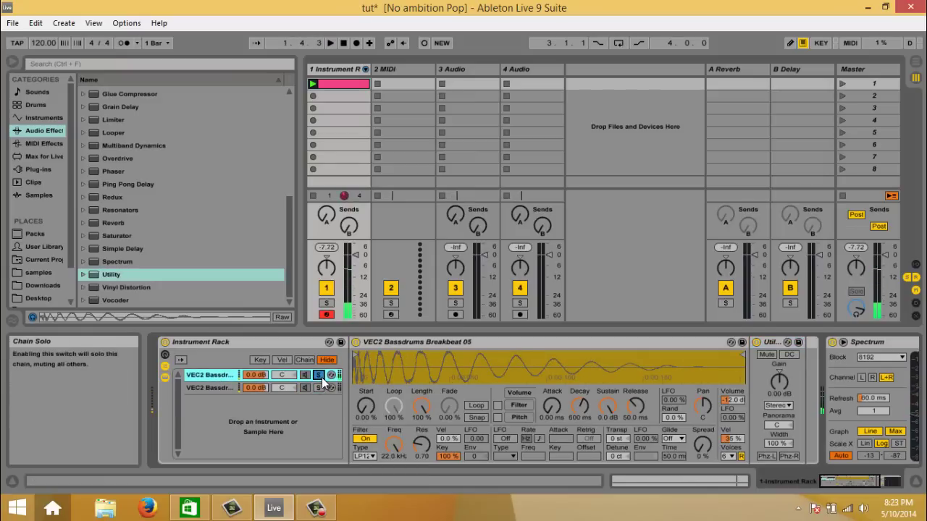
{"action": "left_click_drag", "start_coordinate": [781, 444], "coordinate": [777, 451]}
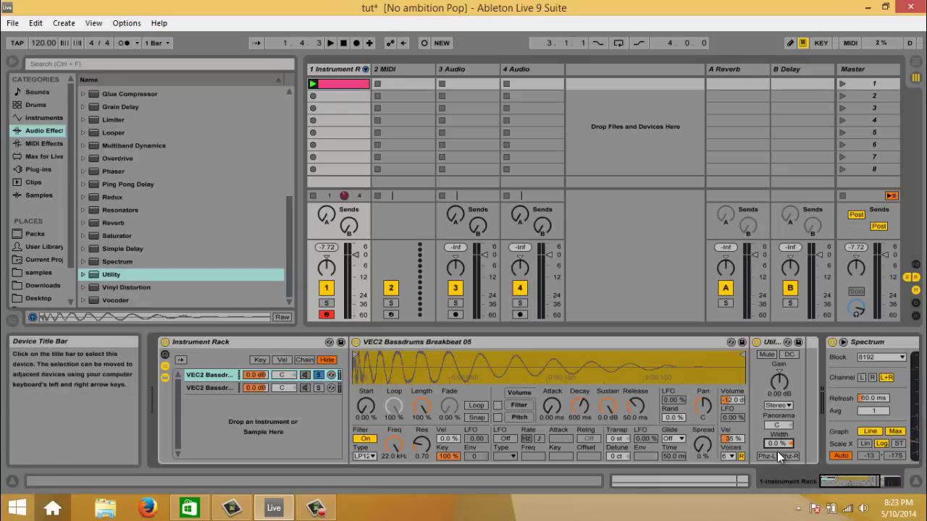
{"action": "left_click", "coordinate": [320, 387]}
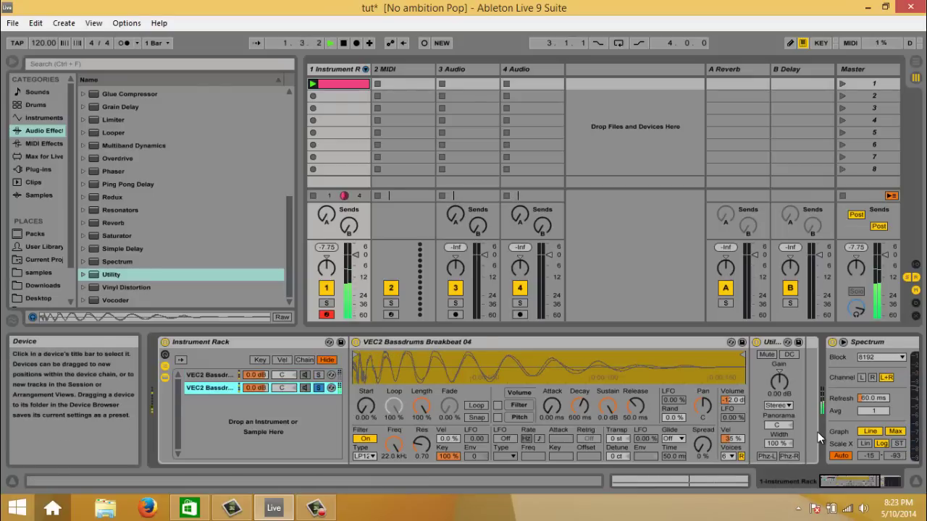
{"action": "left_click_drag", "start_coordinate": [773, 443], "coordinate": [772, 451]}
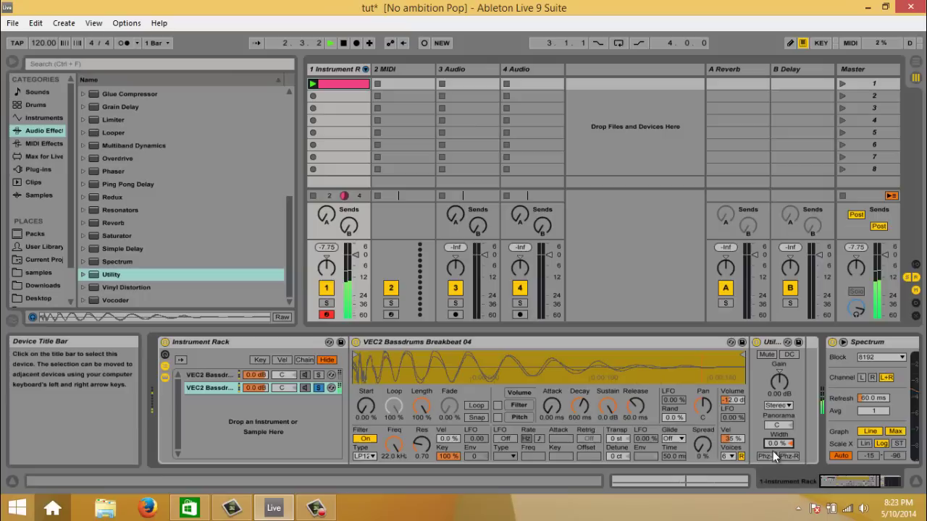
Stop playback, leave Breakbeat 04 soloed, and show Spectrum large in the main area
{"action": "key", "text": "space"}
{"action": "left_click", "coordinate": [321, 389]}
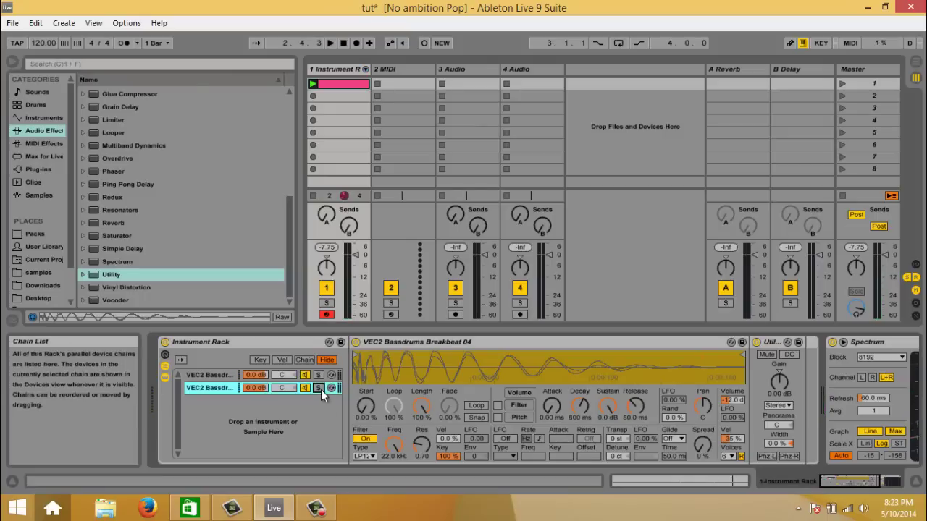
{"action": "left_click", "coordinate": [321, 390]}
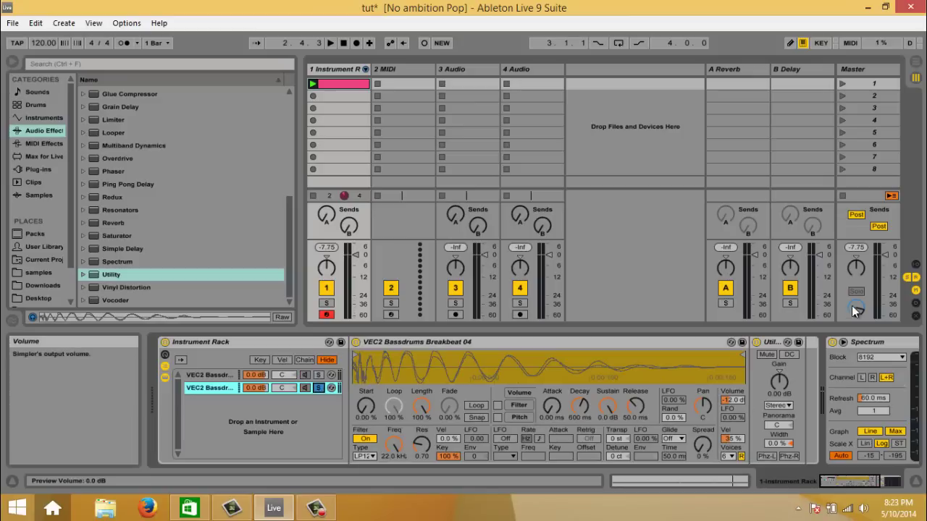
{"action": "left_click", "coordinate": [843, 342]}
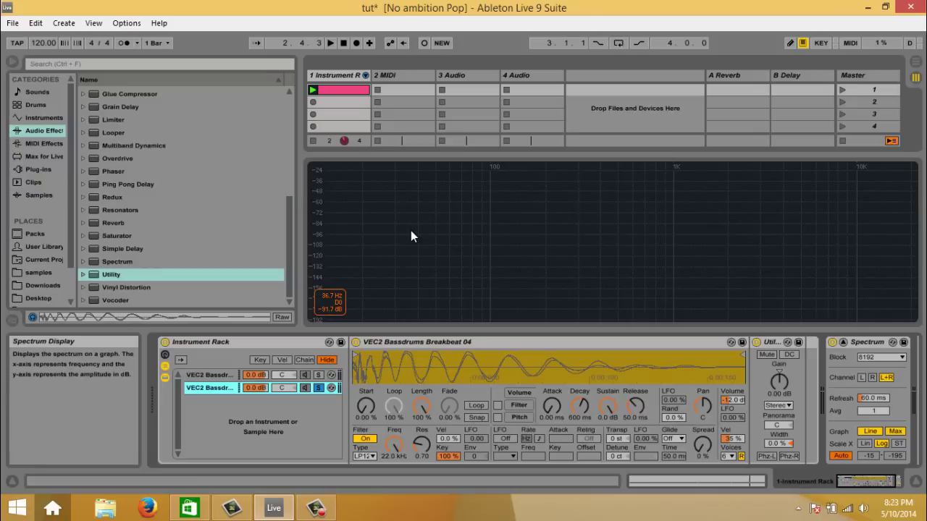
Restart playback so Spectrum traces the kicks' low end peaking near 58 Hz
{"action": "key", "text": "space"}
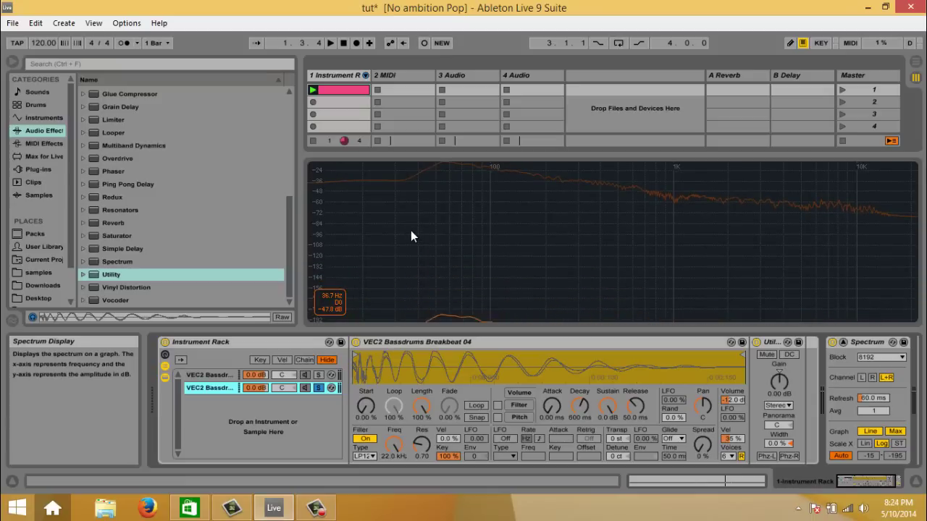
{"action": "key", "text": "space"}
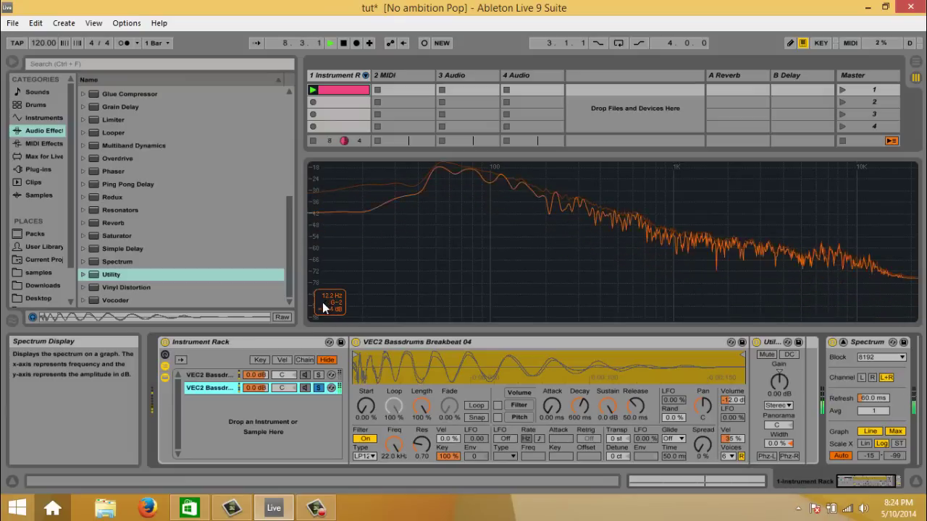
Audition the Breakbeat 05 chain soloed, then stop playback and unsolo it
{"action": "left_click", "coordinate": [318, 376]}
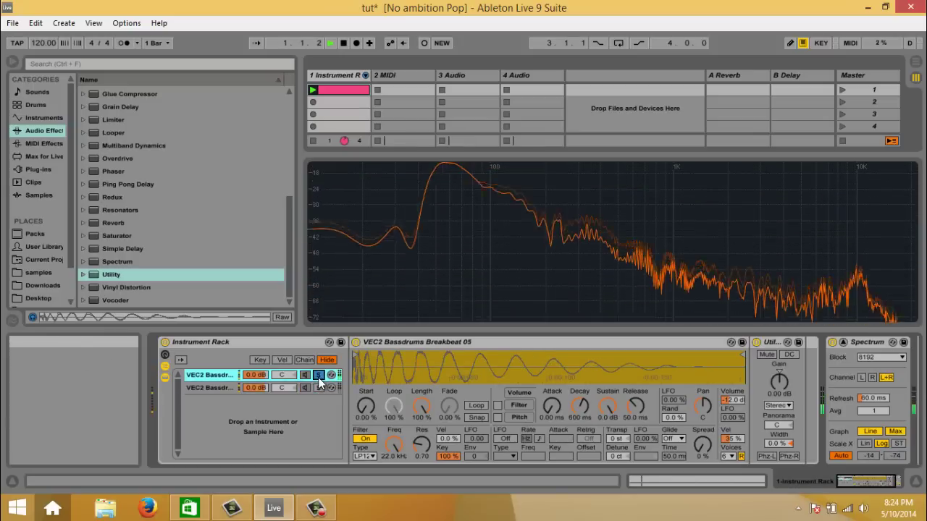
{"action": "mouse_move", "coordinate": [442, 162]}
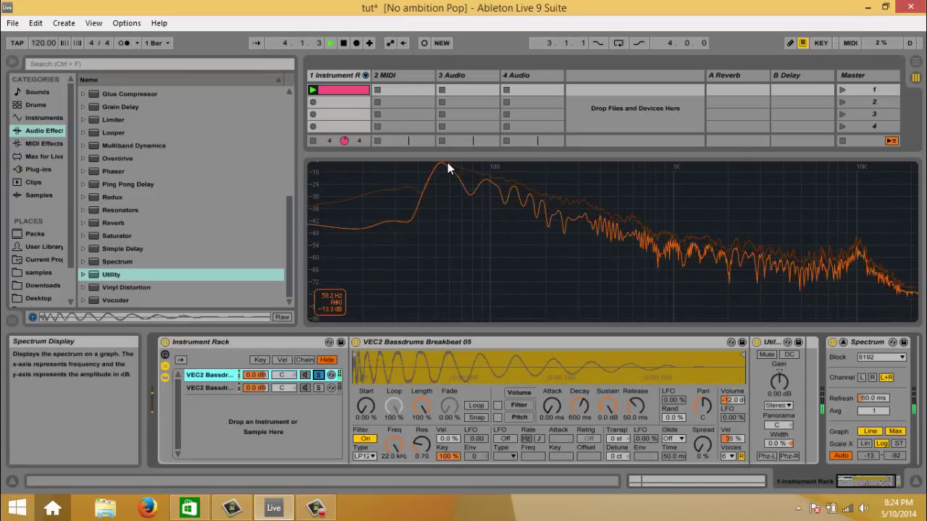
{"action": "key", "text": "space"}
{"action": "left_click", "coordinate": [317, 375]}
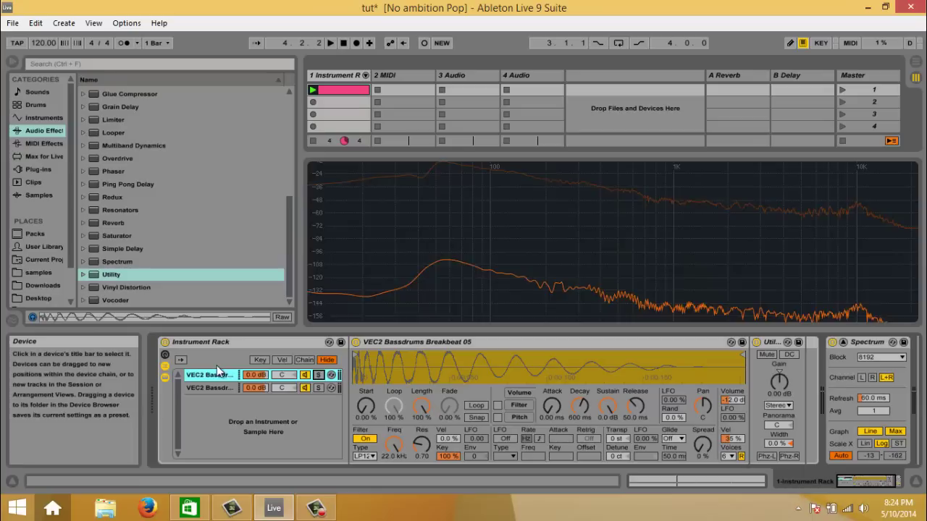
Show the Breakbeat 05 chain's devices and play to compare Spectrum curves
{"action": "left_click", "coordinate": [216, 389]}
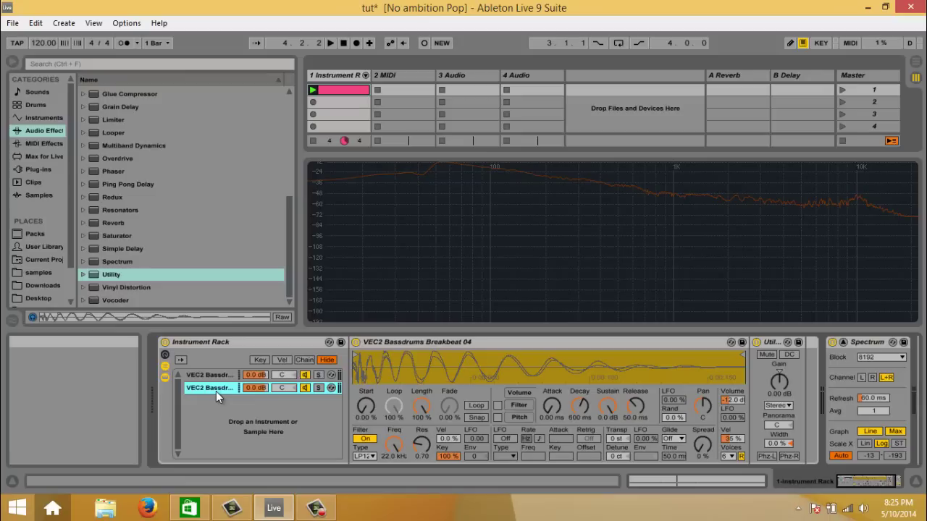
{"action": "left_click", "coordinate": [215, 376]}
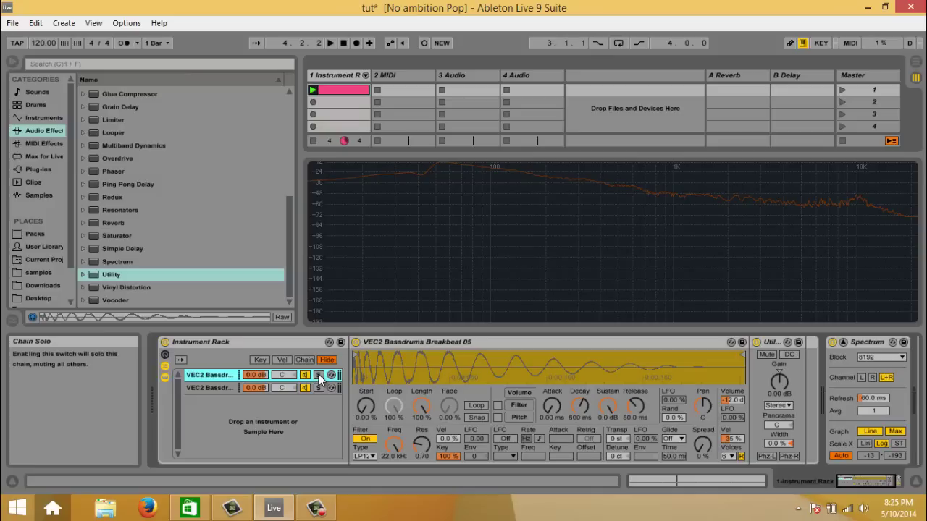
{"action": "key", "text": "space"}
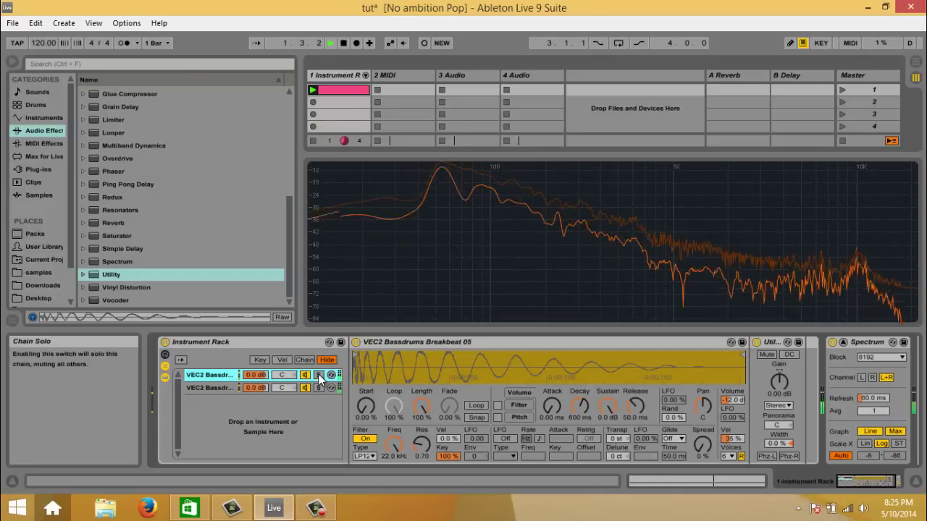
Switch between the two kick chains and the rack to inspect their devices
{"action": "left_click", "coordinate": [221, 391]}
{"action": "left_click", "coordinate": [218, 372]}
{"action": "left_click", "coordinate": [221, 388]}
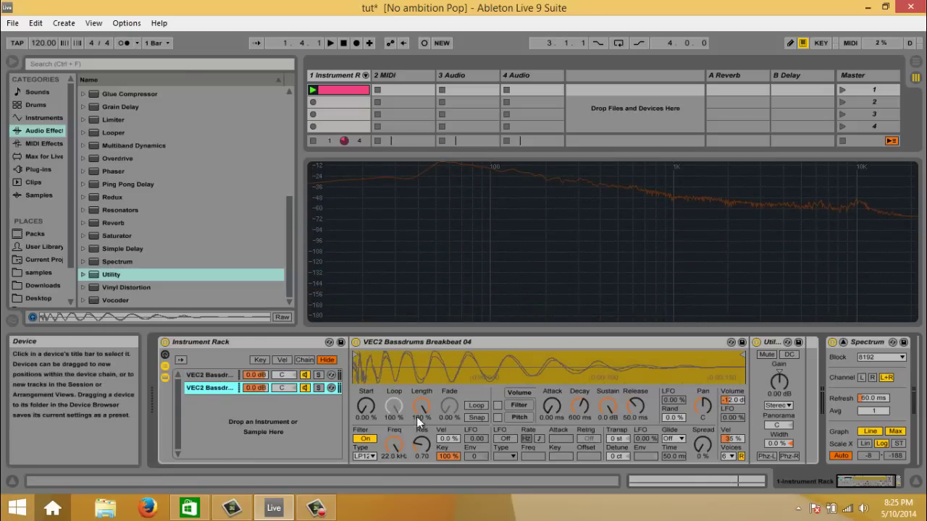
{"action": "left_click", "coordinate": [214, 374]}
{"action": "left_click", "coordinate": [202, 342]}
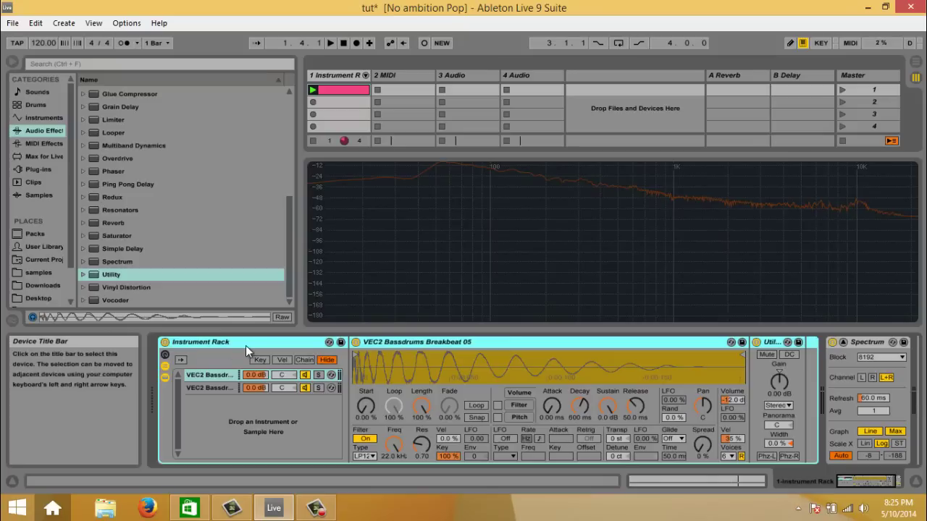
{"action": "left_click", "coordinate": [214, 374]}
{"action": "left_click", "coordinate": [212, 387]}
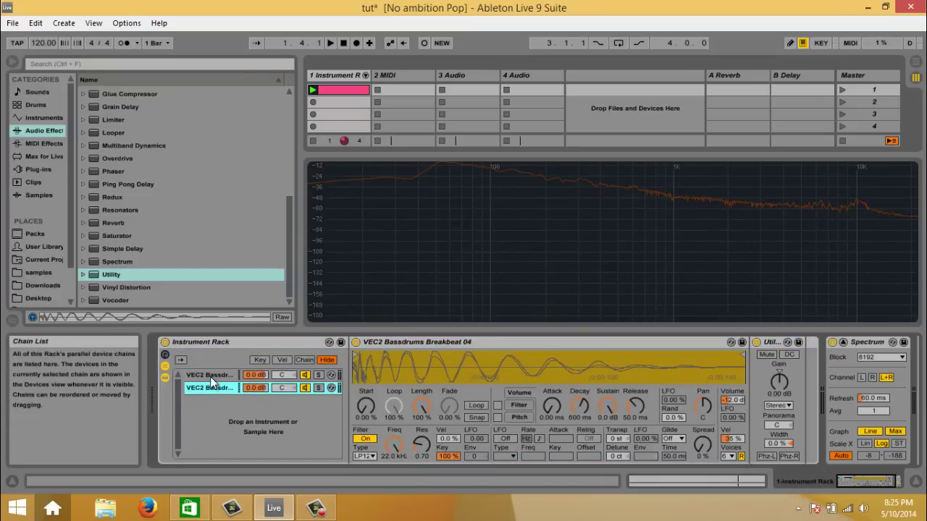
Turn on Phz-L and Phz-R on the Breakbeat 04 chain's Utility
{"action": "left_click", "coordinate": [210, 377]}
{"action": "left_click", "coordinate": [215, 386]}
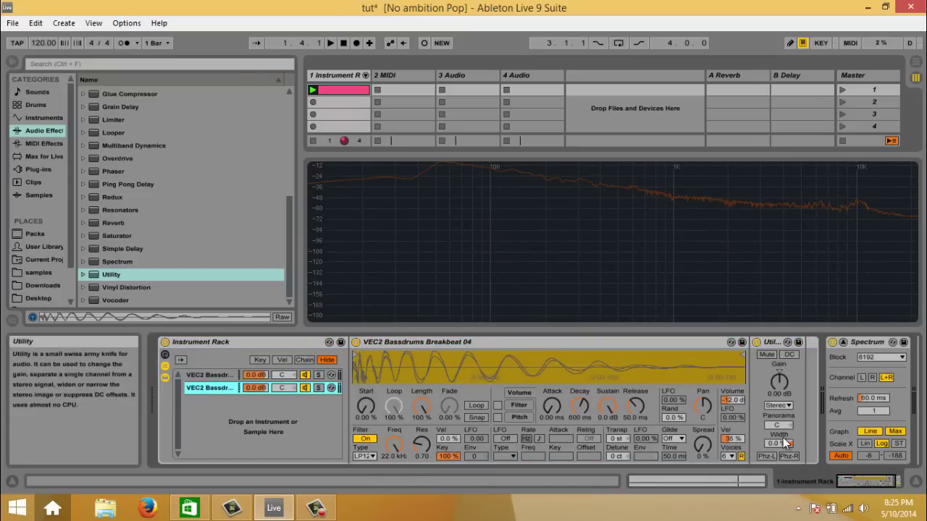
{"action": "left_click", "coordinate": [212, 374]}
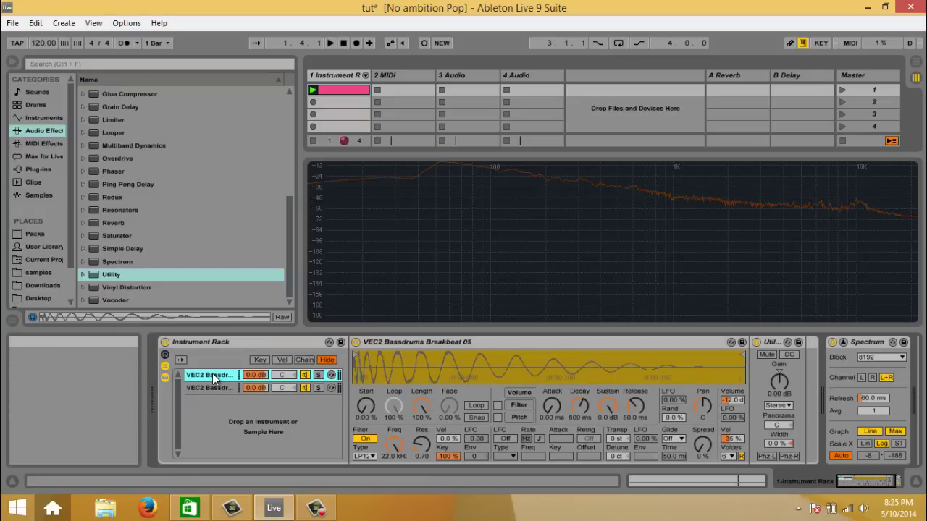
{"action": "left_click", "coordinate": [220, 388]}
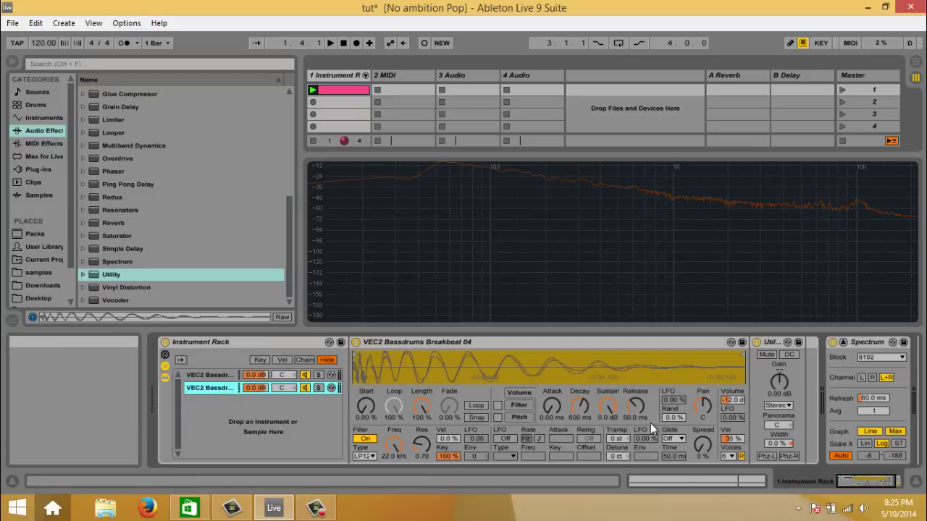
{"action": "left_click", "coordinate": [766, 456]}
{"action": "left_click", "coordinate": [791, 456]}
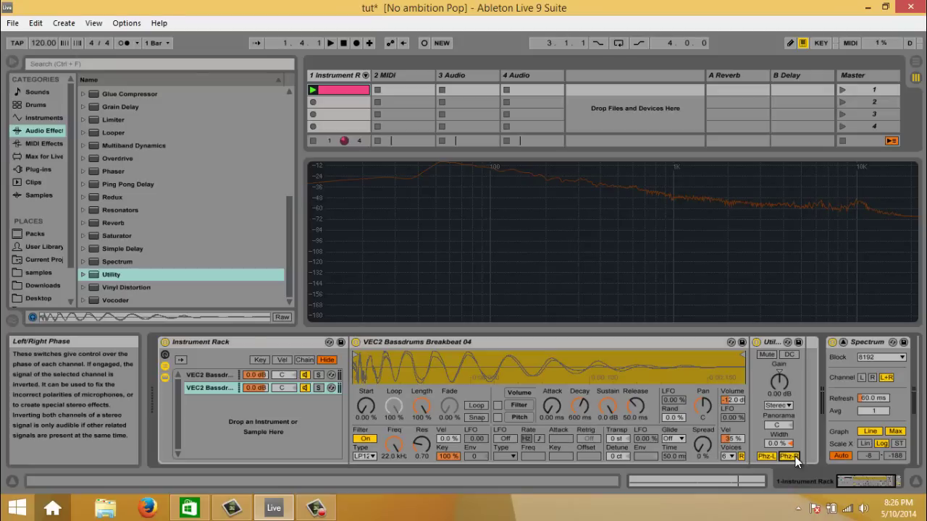
Compare both chains' Utility settings, ending on Breakbeat 05's uninverted Utility
{"action": "left_click", "coordinate": [771, 341]}
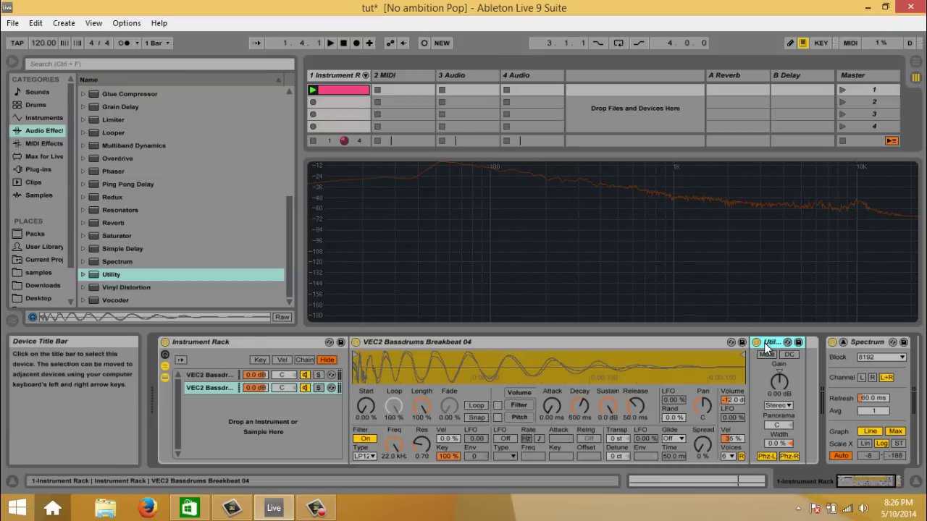
{"action": "left_click", "coordinate": [210, 376]}
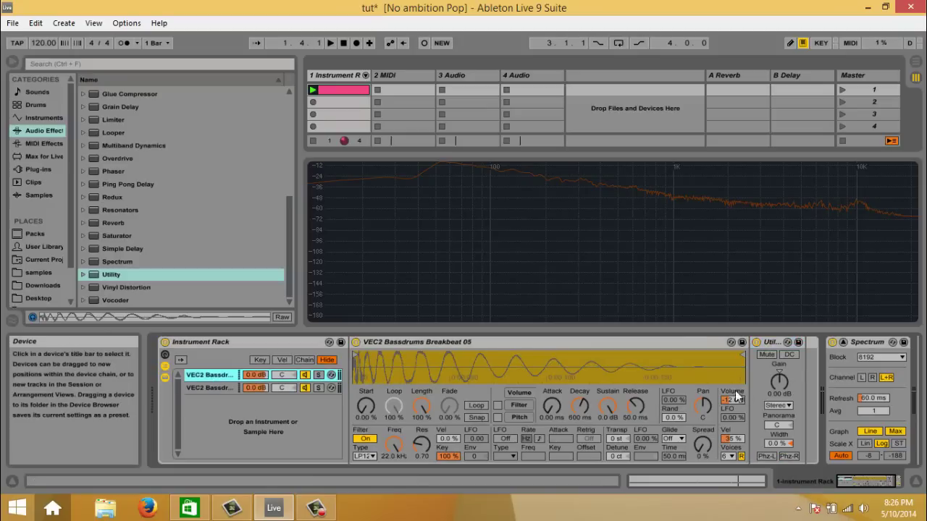
{"action": "left_click", "coordinate": [767, 348]}
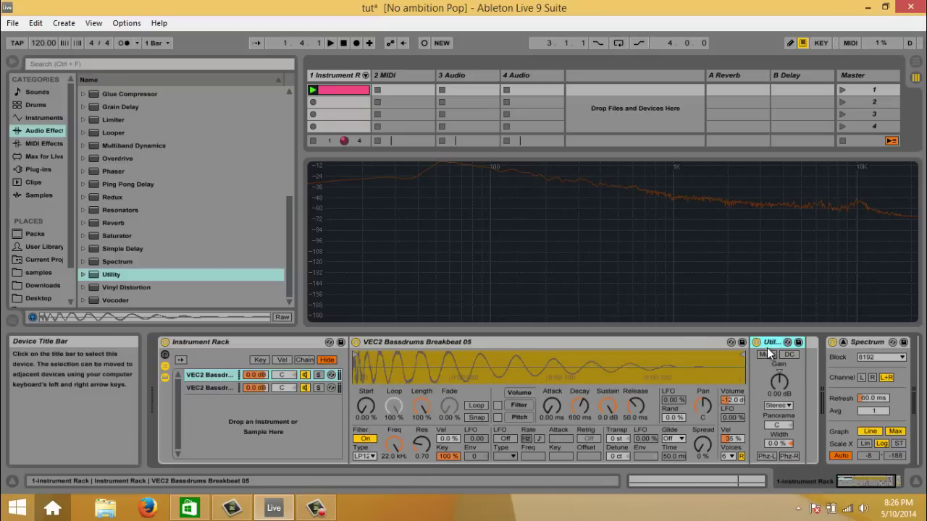
{"action": "left_click", "coordinate": [211, 389]}
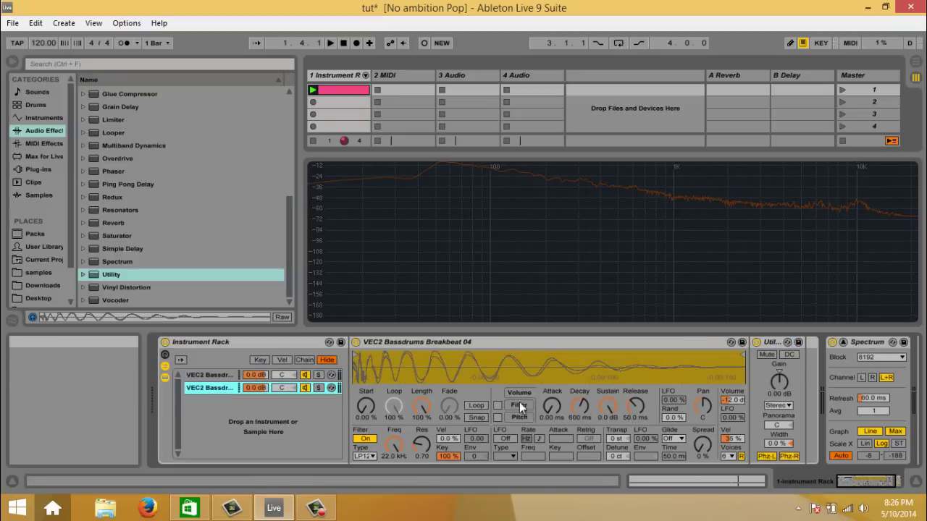
{"action": "left_click", "coordinate": [772, 344]}
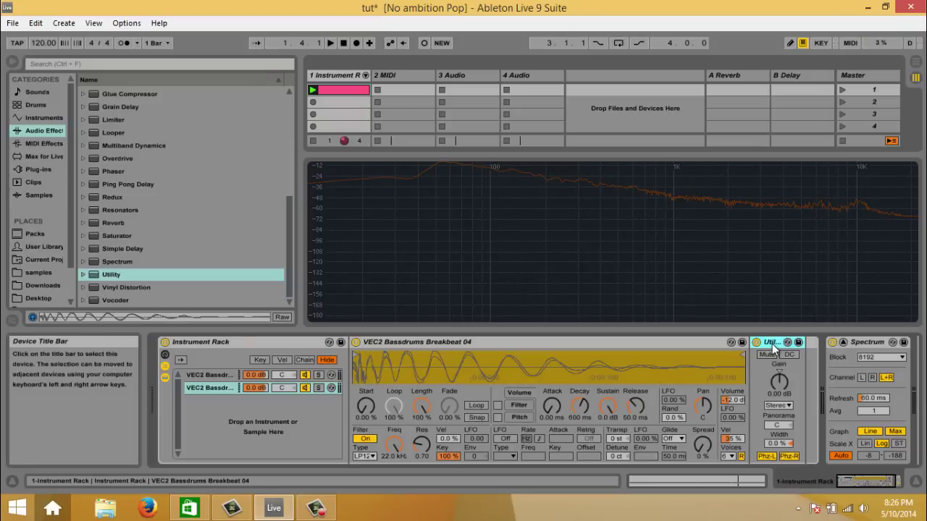
{"action": "left_click", "coordinate": [207, 380]}
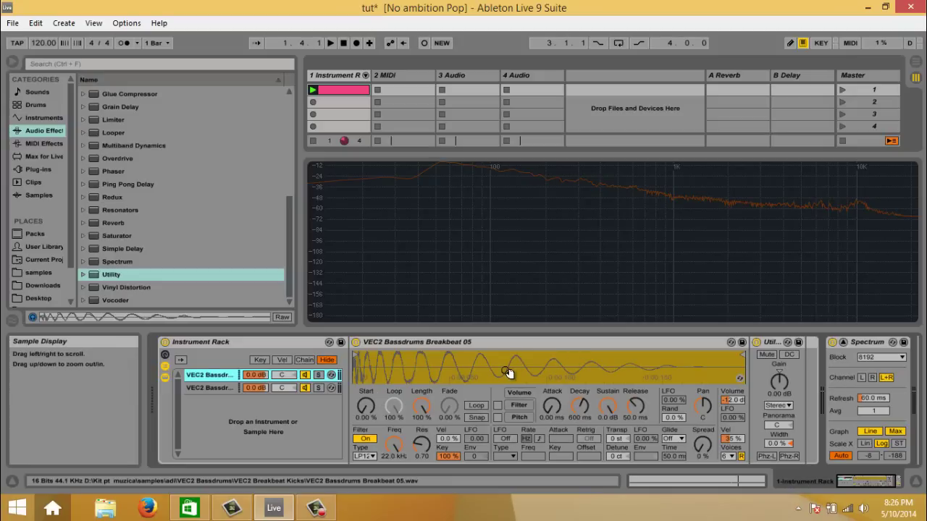
Show the phase-inverted Breakbeat 04 Utility and play both kicks to watch Spectrum
{"action": "left_click", "coordinate": [213, 388]}
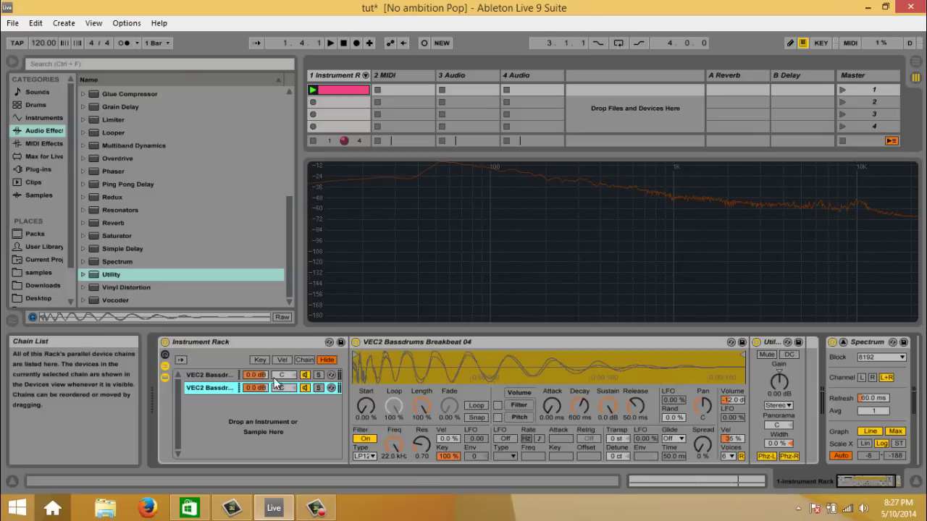
{"action": "left_click", "coordinate": [765, 342]}
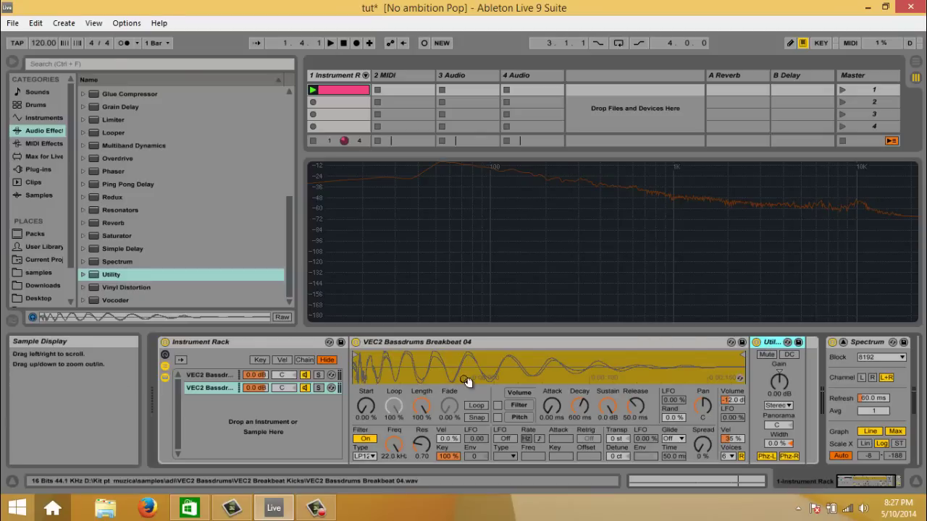
{"action": "key", "text": "space"}
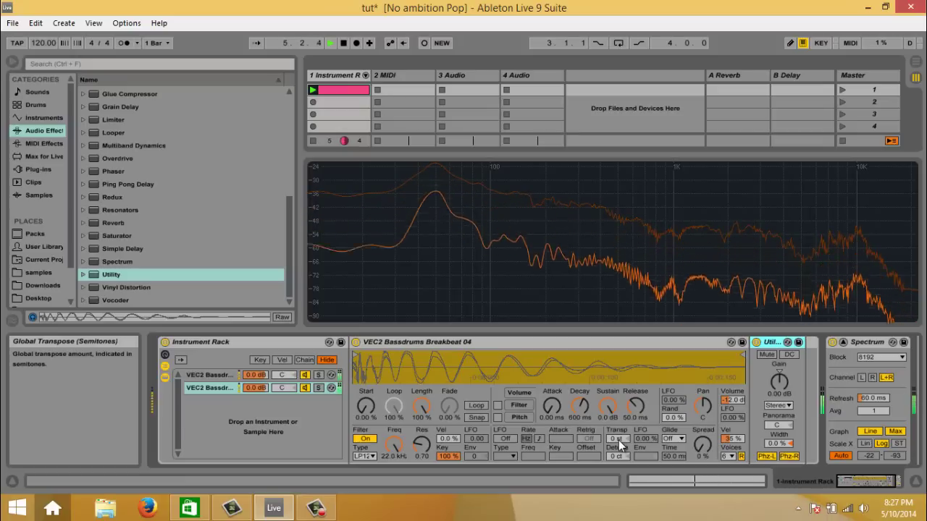
Transpose Breakbeat 04 to -1, 0, +1 and back to 0 st, then stop playback
{"action": "left_click_drag", "start_coordinate": [620, 445], "coordinate": [620, 447]}
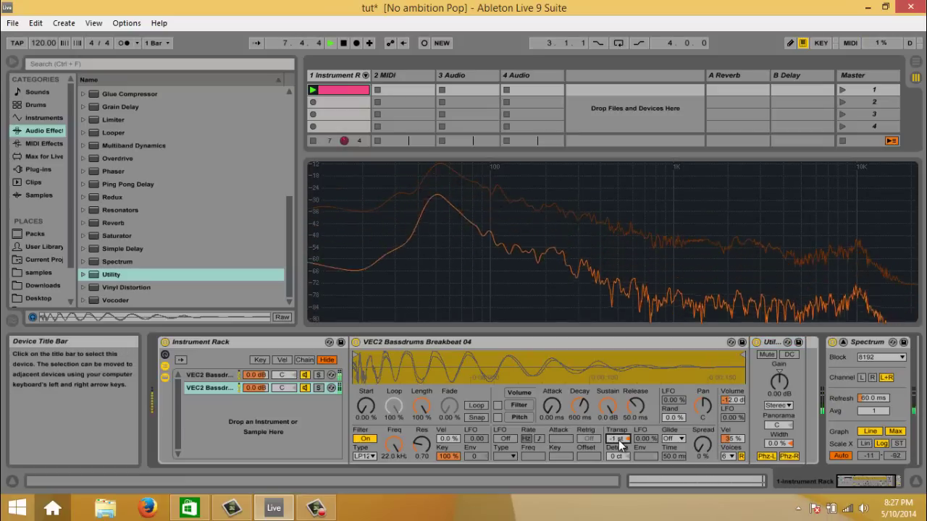
{"action": "left_click_drag", "start_coordinate": [620, 445], "coordinate": [620, 443]}
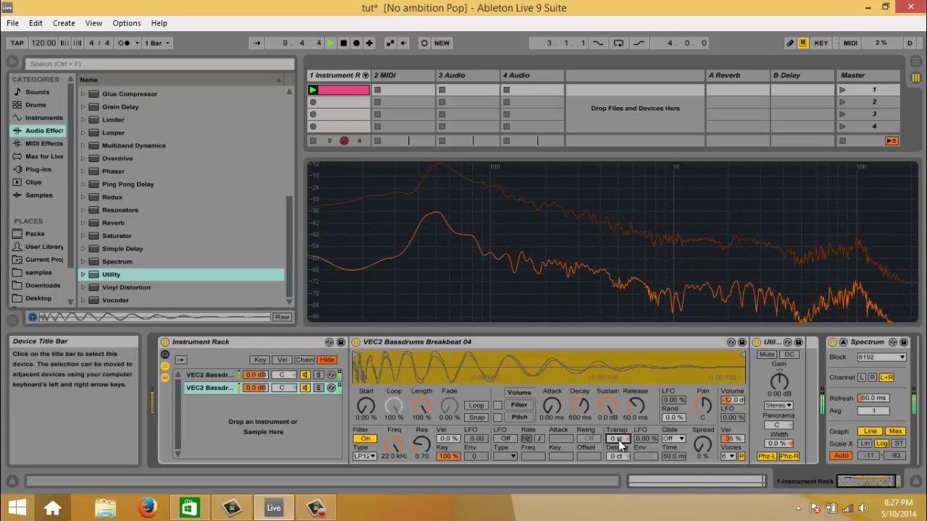
{"action": "left_click_drag", "start_coordinate": [620, 443], "coordinate": [620, 442]}
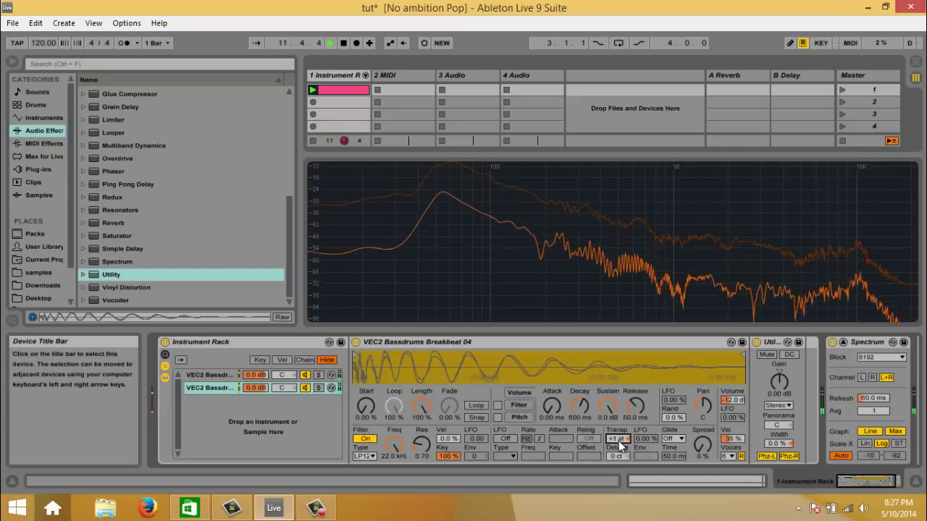
{"action": "left_click_drag", "start_coordinate": [619, 444], "coordinate": [619, 446]}
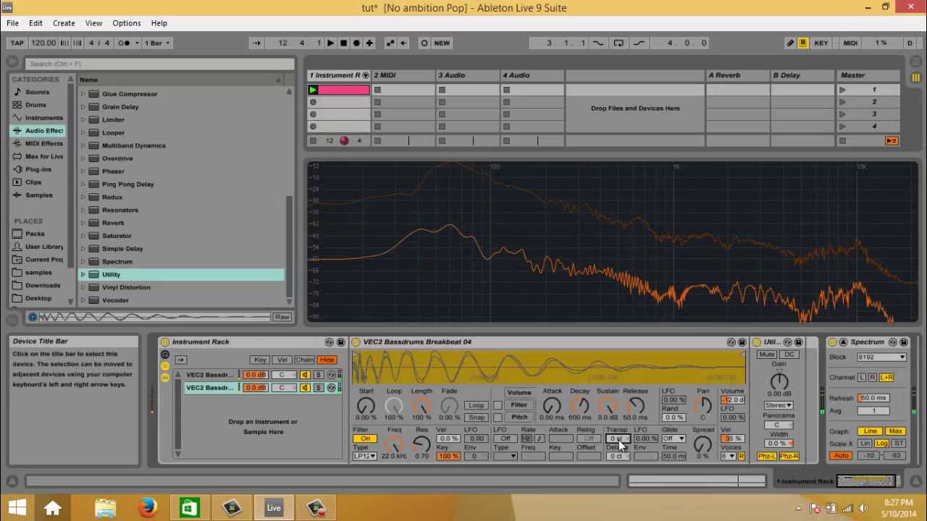
{"action": "key", "text": "space"}
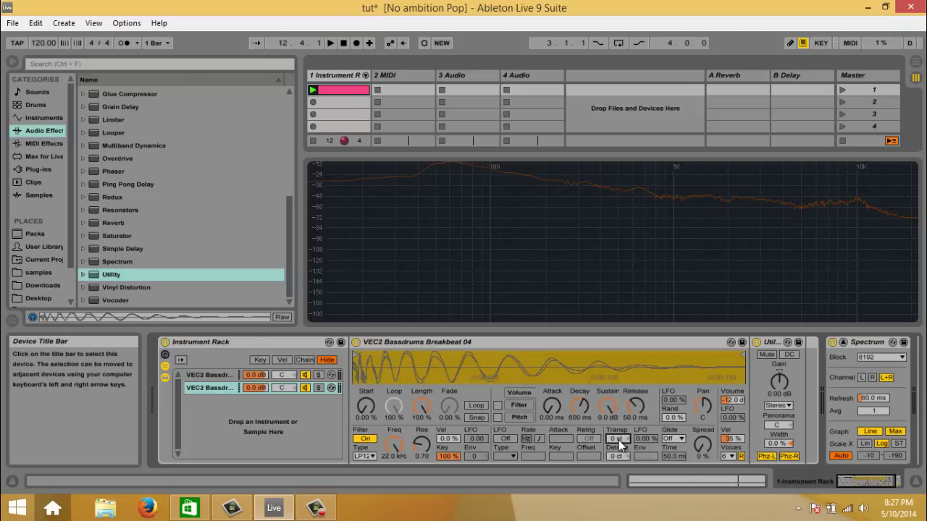
Play the kicks with Breakbeat 04's Utility Phz-L off, then re-enable both Phz-L and Phz-R
{"action": "left_click", "coordinate": [764, 457]}
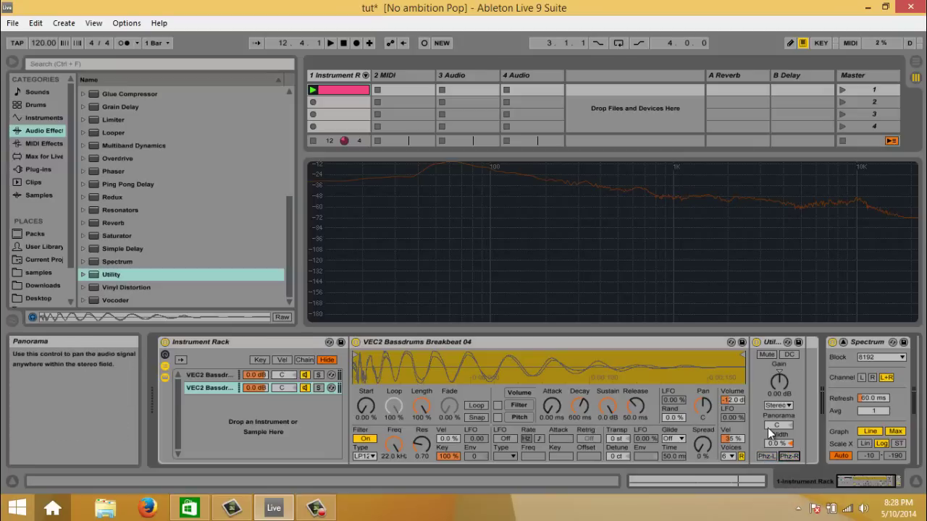
{"action": "key", "text": "space"}
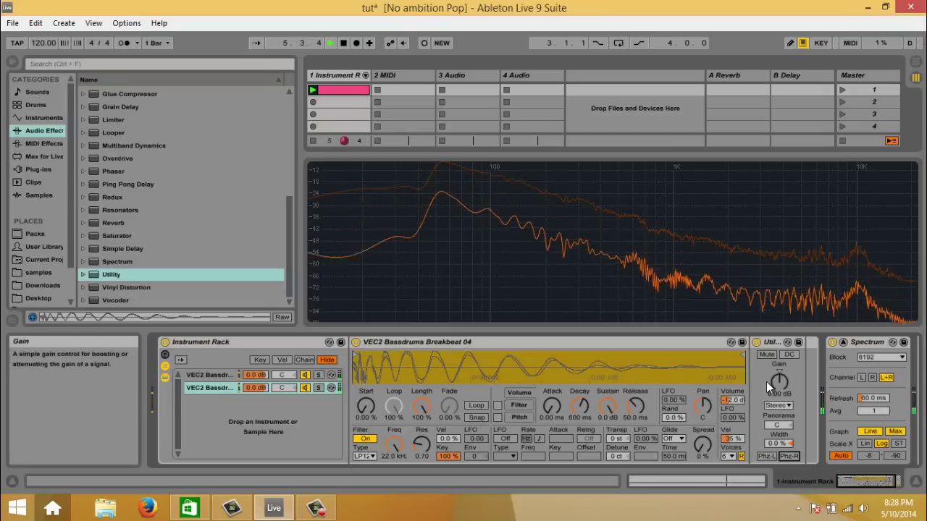
{"action": "left_click", "coordinate": [766, 457]}
{"action": "left_click", "coordinate": [784, 457]}
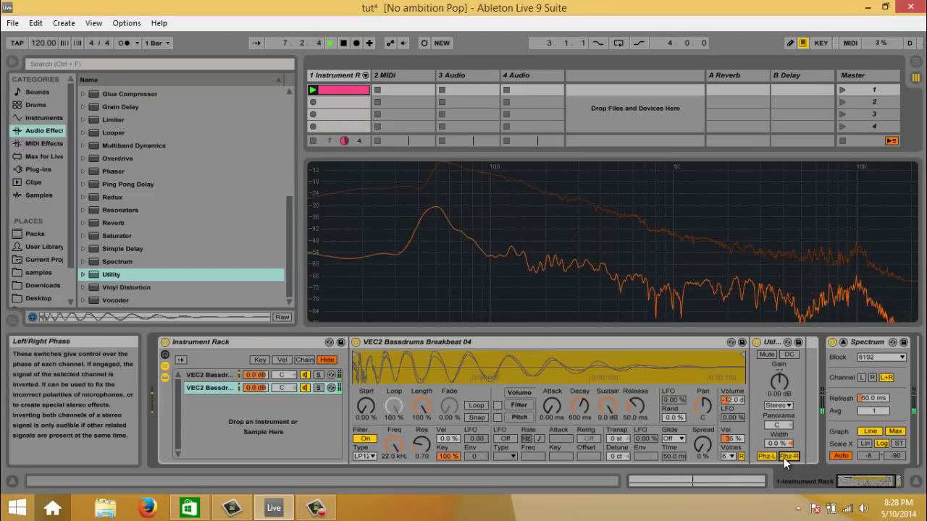
{"action": "left_click", "coordinate": [770, 342]}
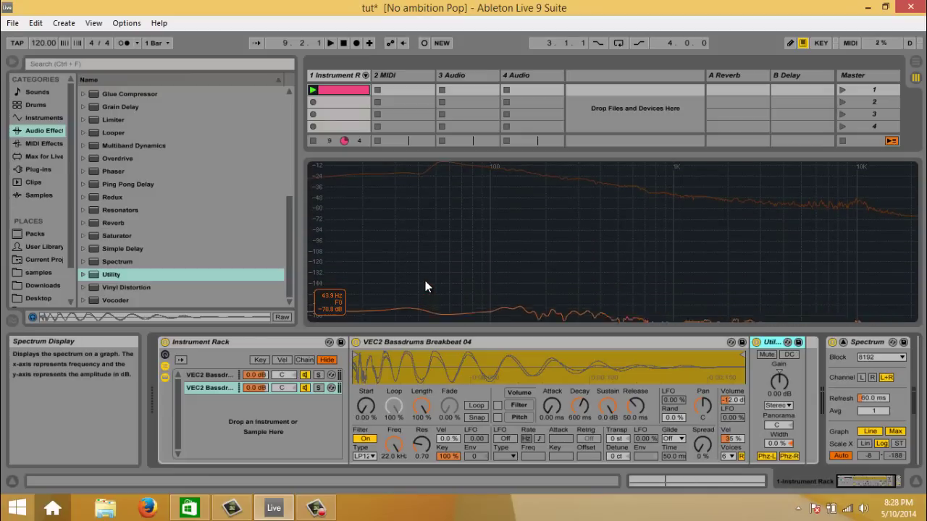
{"action": "left_click", "coordinate": [265, 342]}
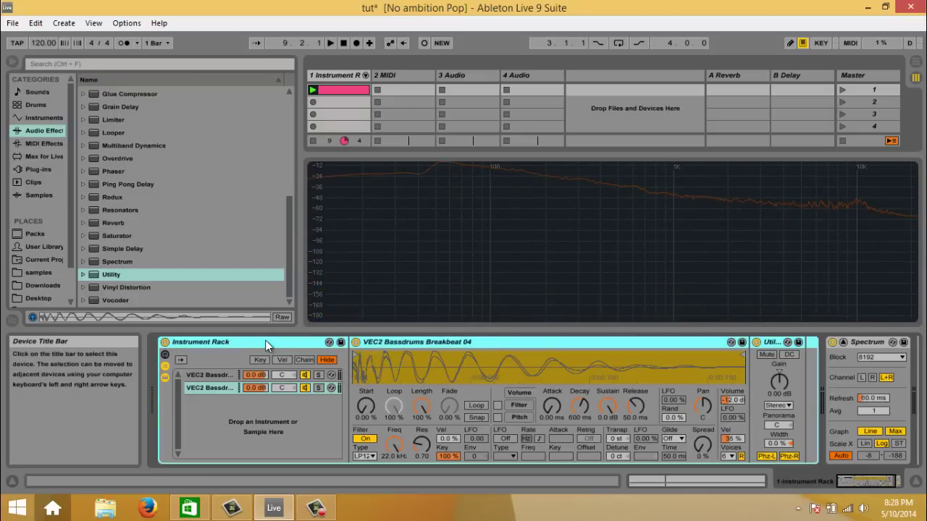